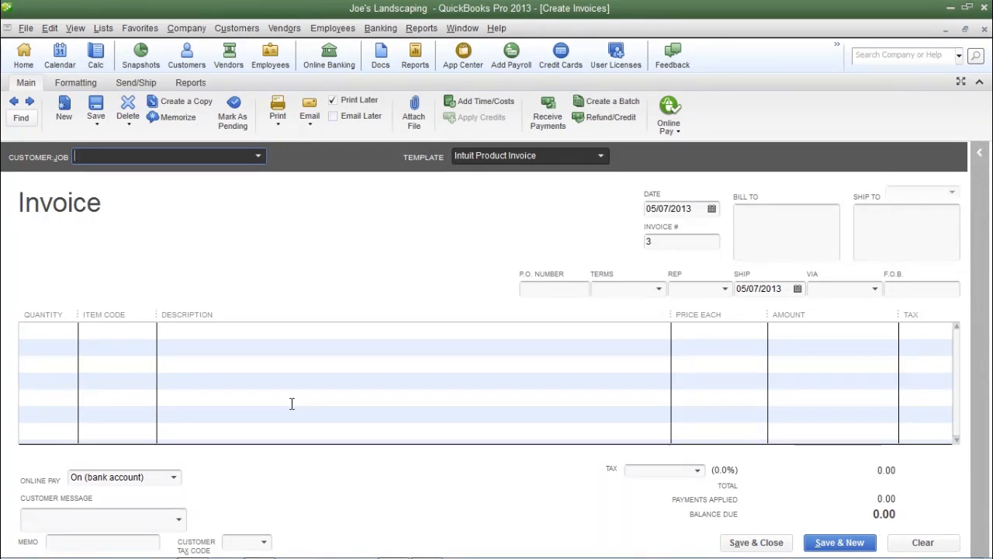
- Select Huey Company as the customer on a new invoice
type("Huey Company")
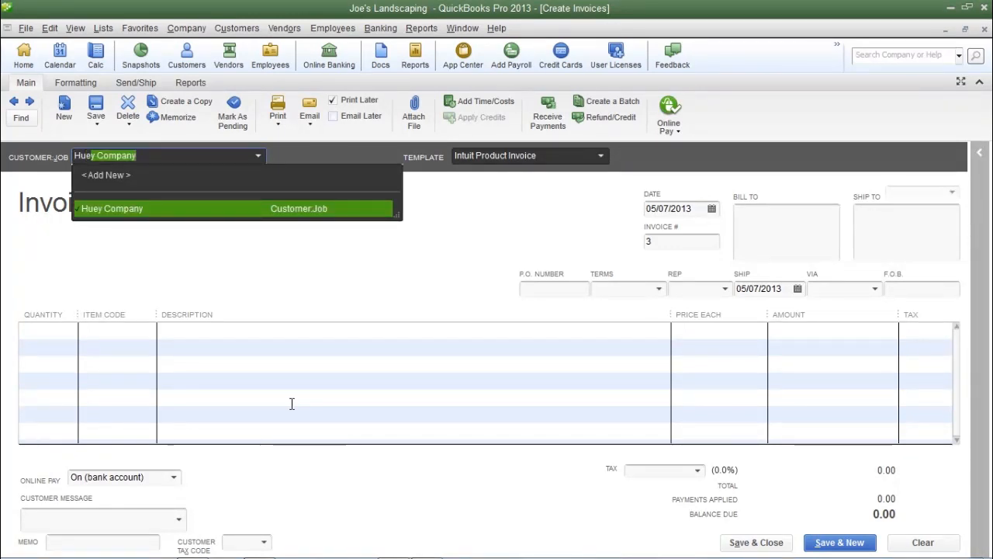
key("Tab")
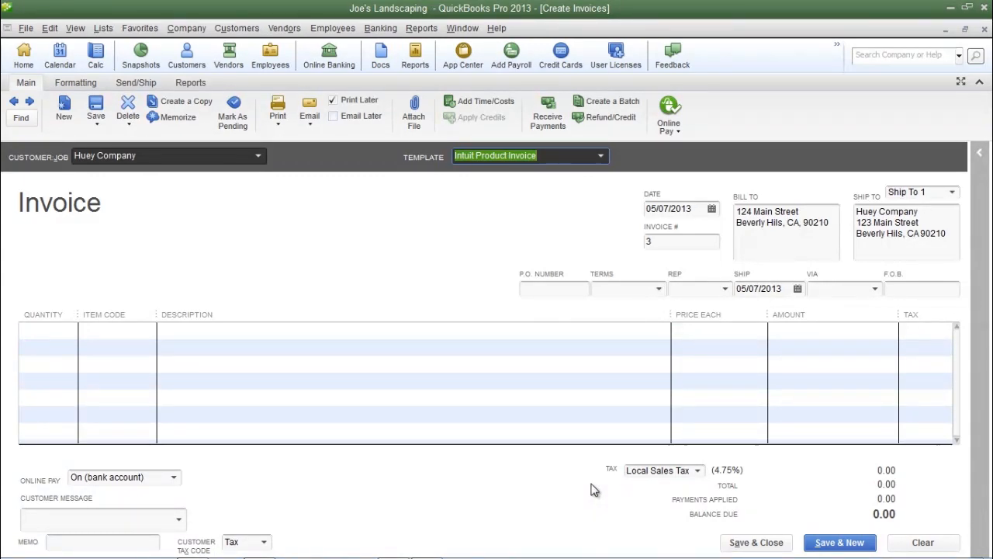
- Open the company Sales Tax preferences and inspect the most common sales tax item list without changing it
left_click(51, 29)
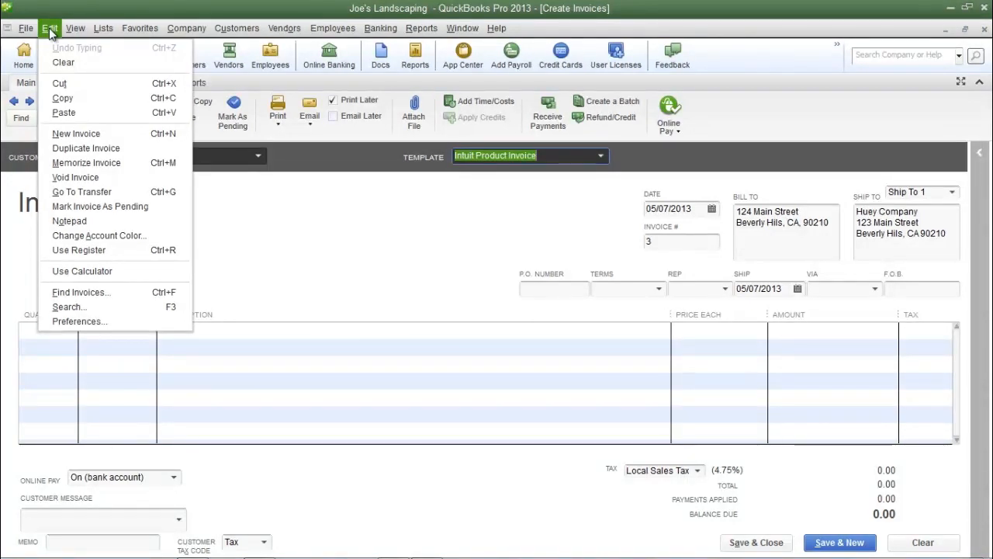
left_click(93, 321)
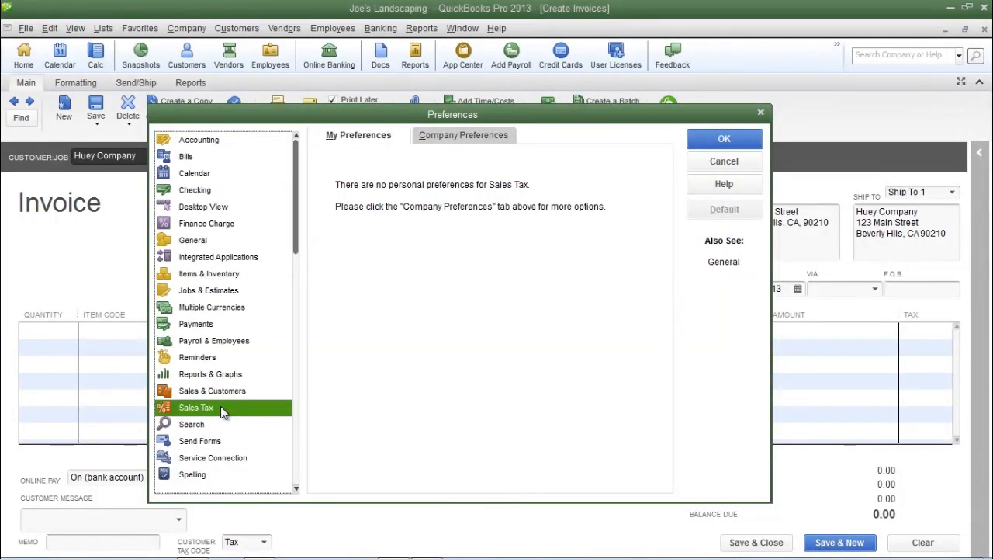
left_click(465, 134)
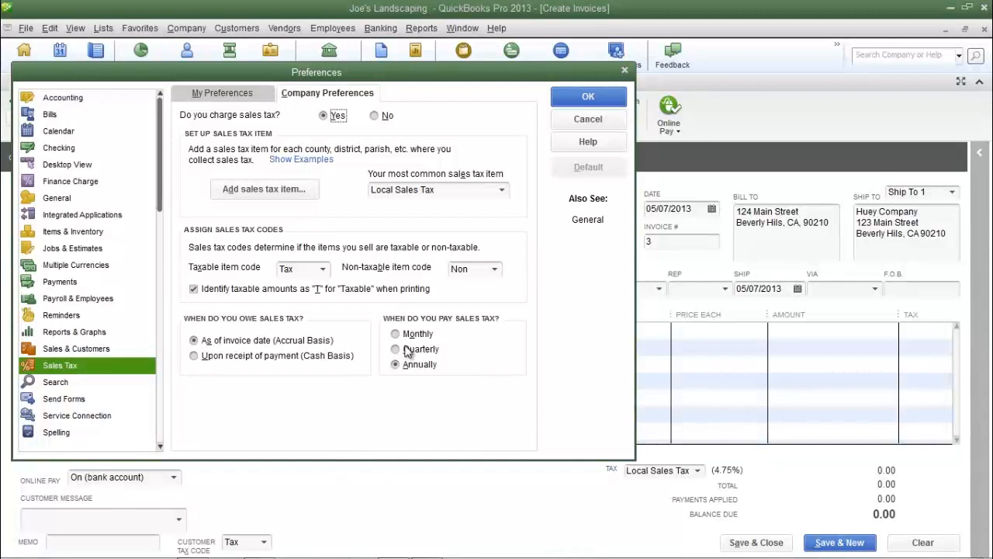
left_click(502, 190)
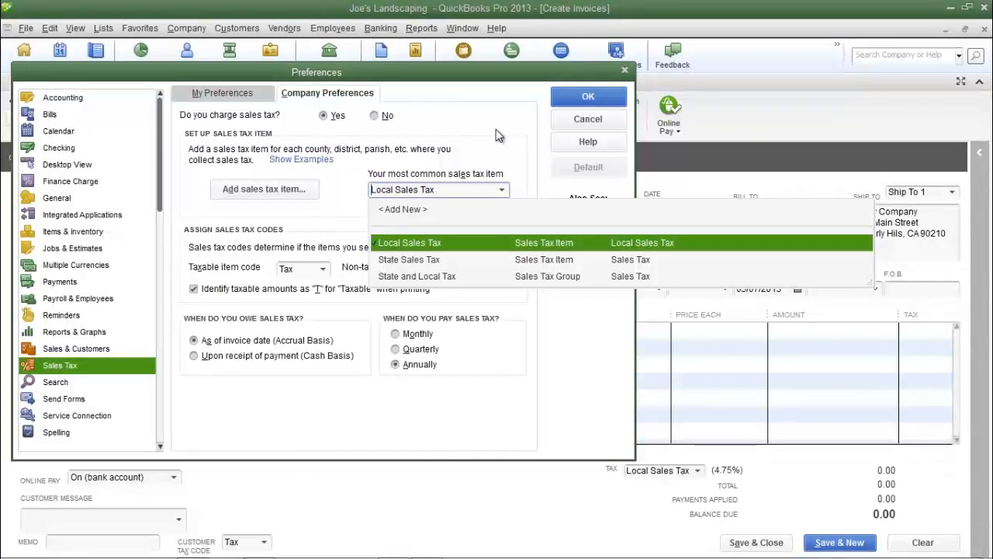
left_click(587, 119)
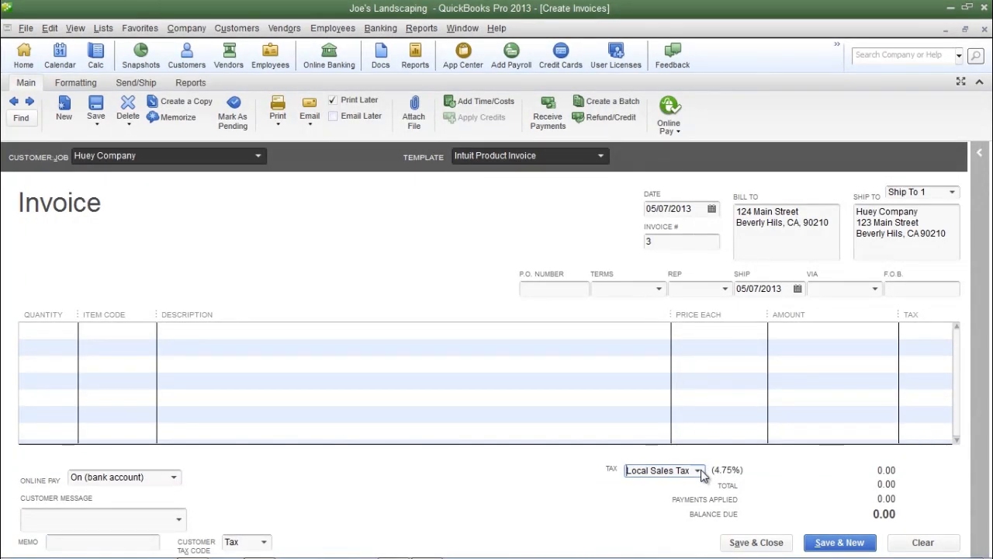
- Switch the invoice's tax item to State Sales Tax, and switch it once more to State and Local Tax
left_click(699, 470)
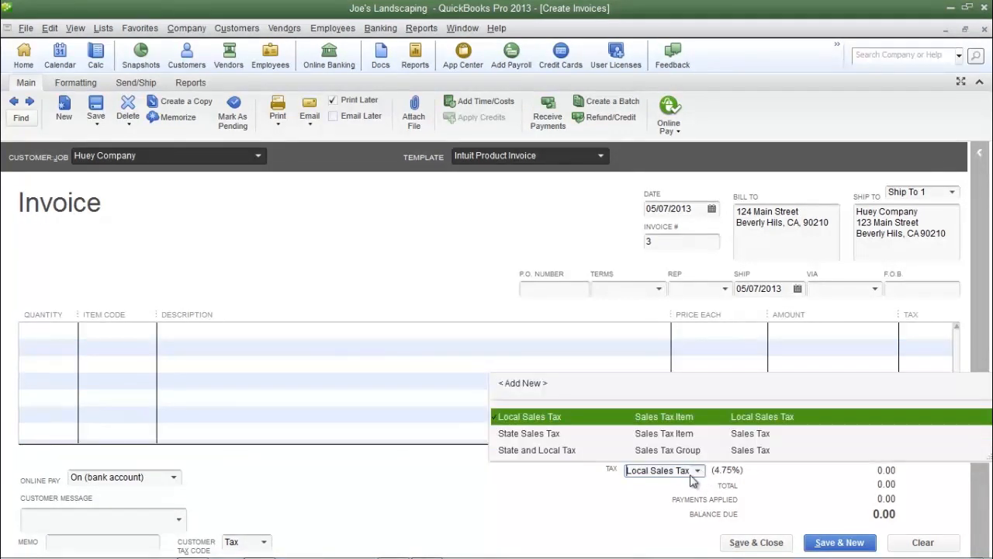
left_click(558, 433)
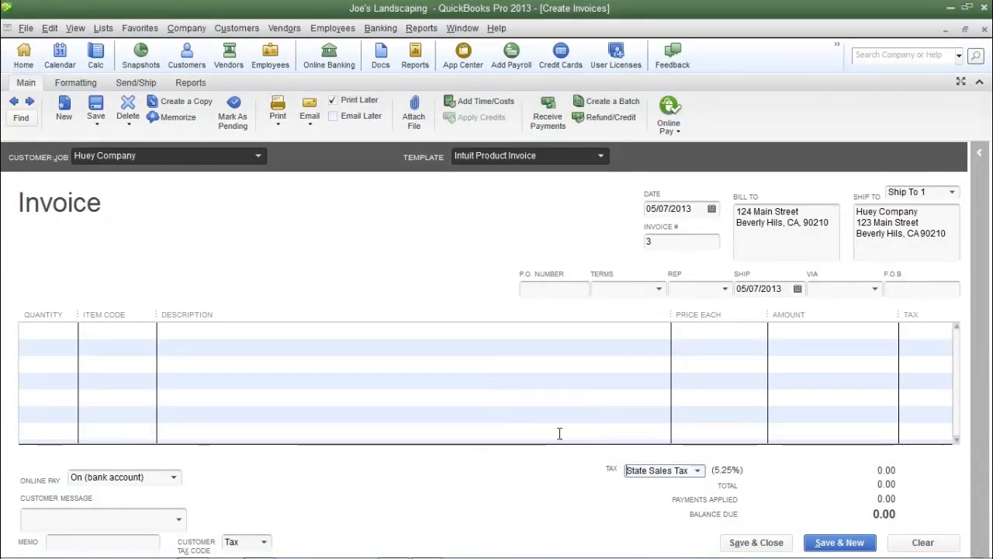
left_click(698, 471)
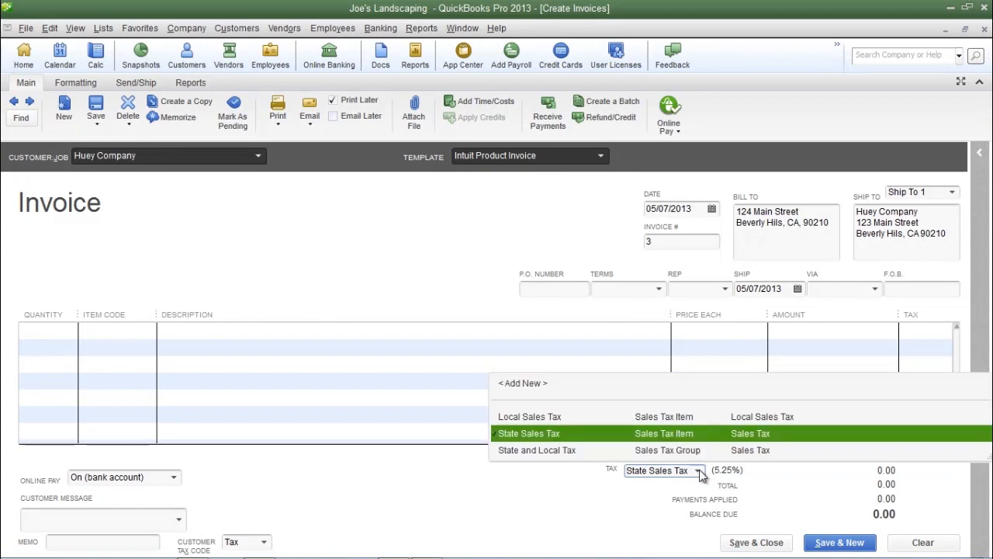
left_click(544, 450)
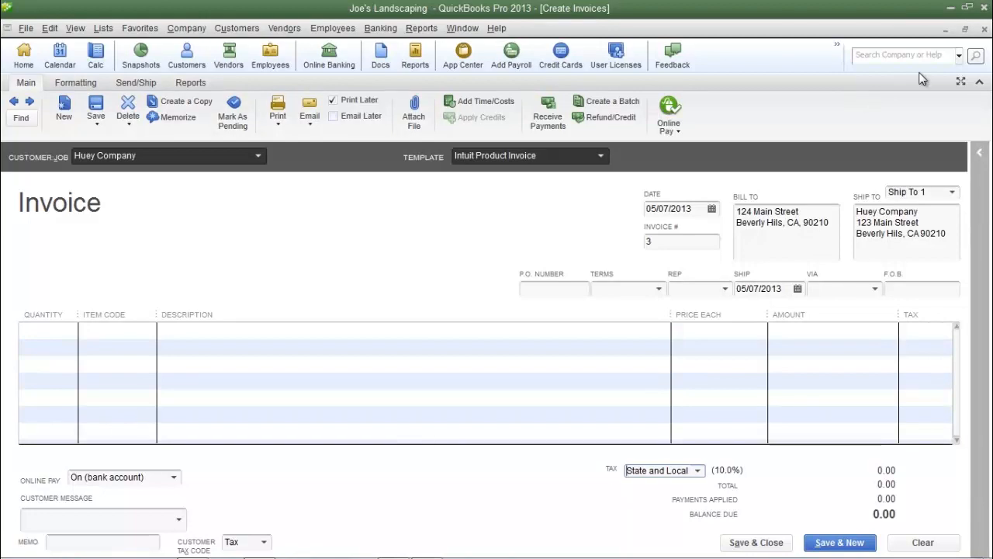
- Close the invoice window without recording the transaction
left_click(981, 29)
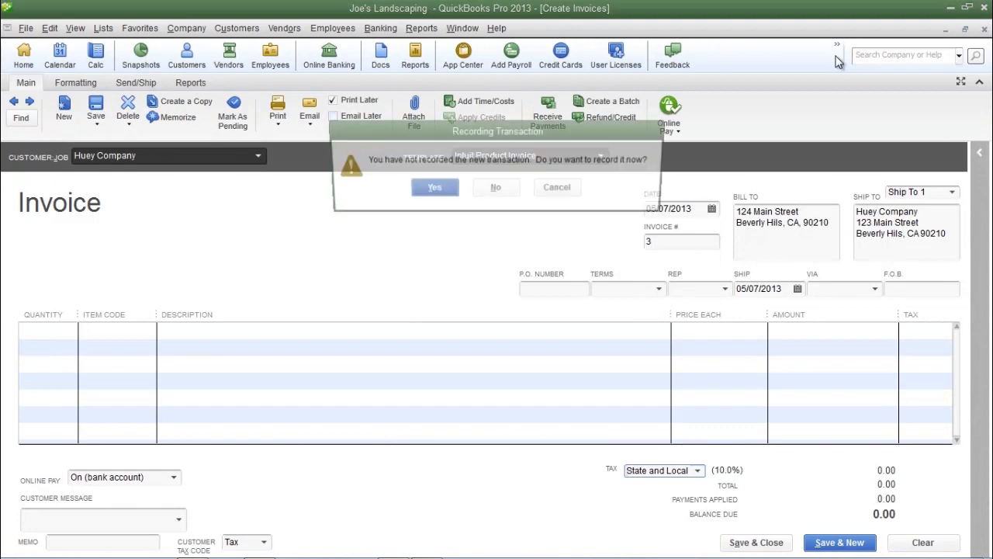
left_click(489, 189)
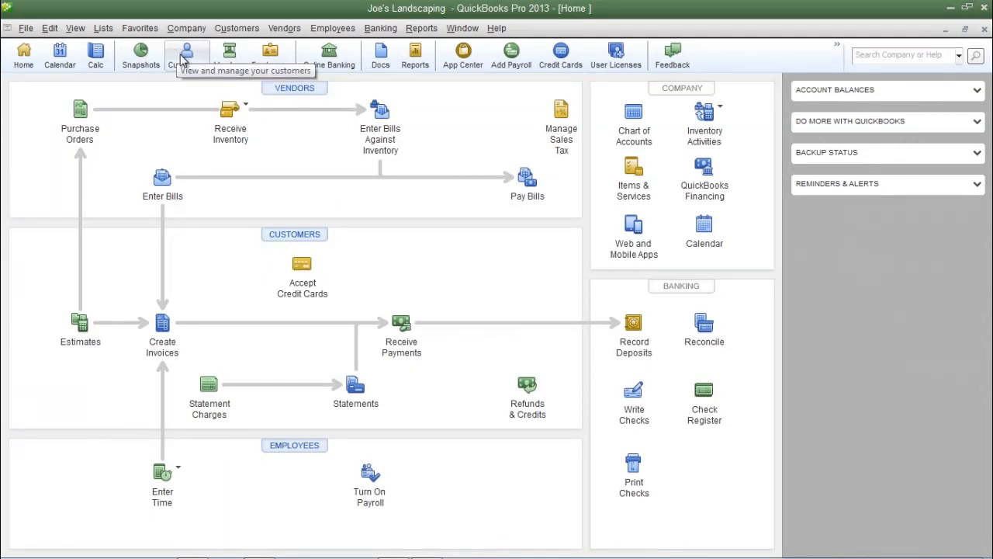
- Open the Customer Center and launch the Add/Edit Multiple Customer:Jobs list editor
left_click(223, 34)
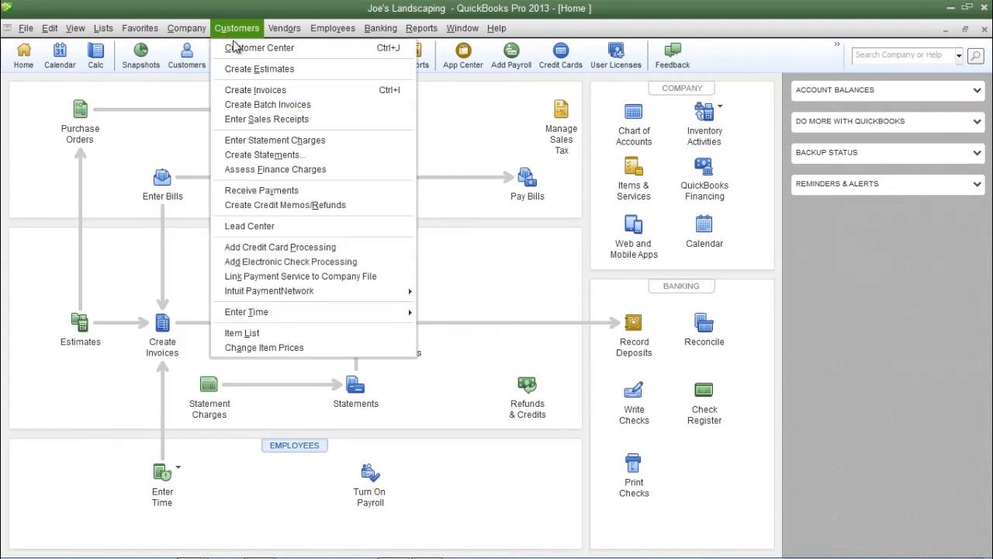
left_click(232, 46)
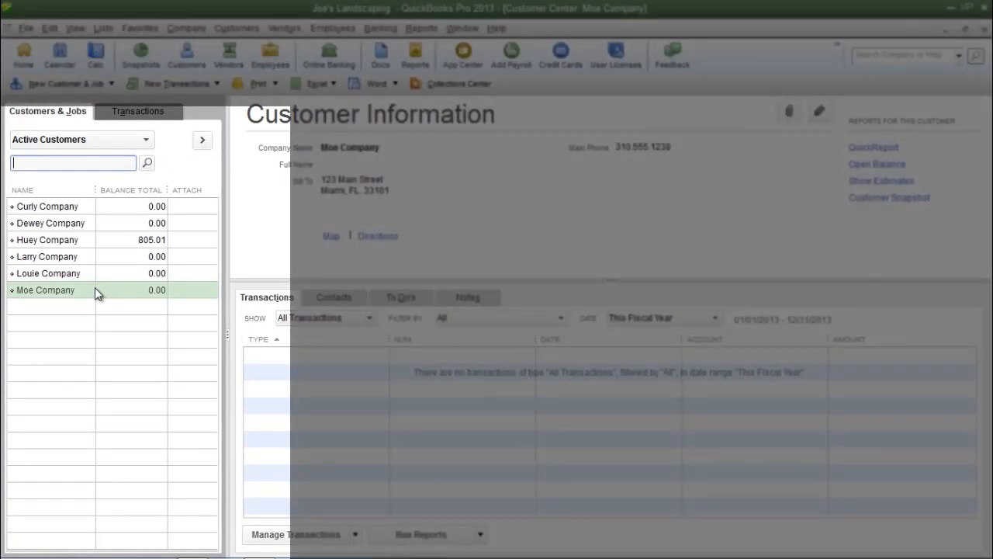
right_click(97, 293)
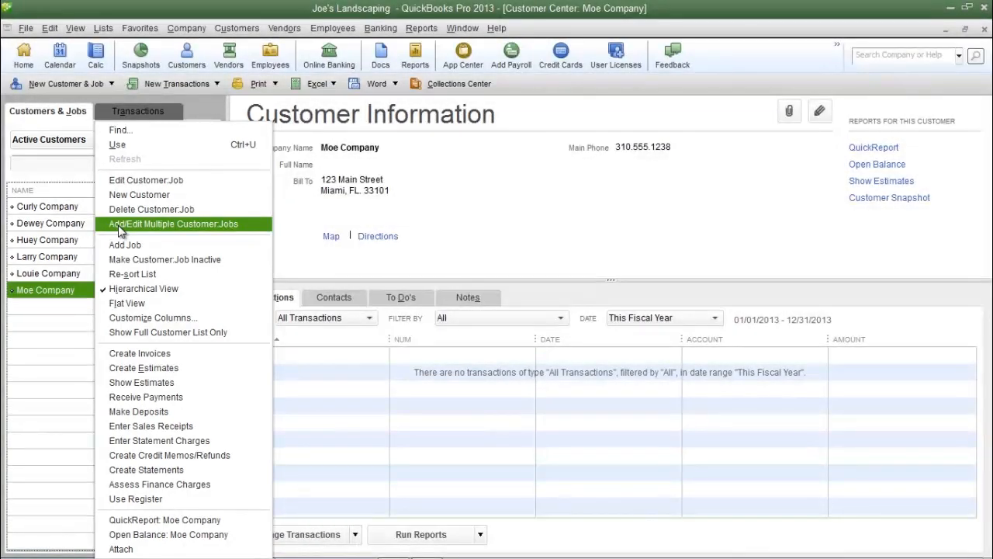
left_click(50, 31)
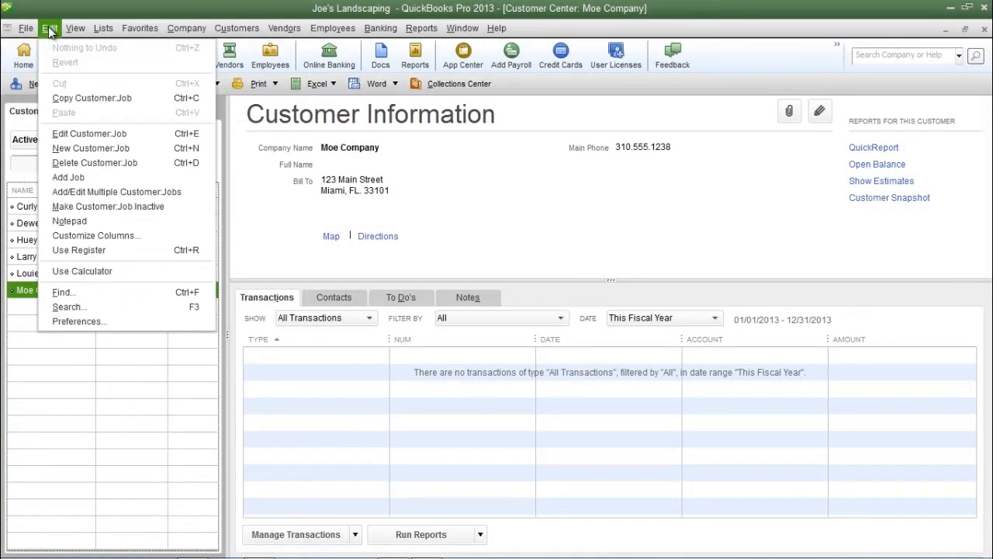
left_click(116, 198)
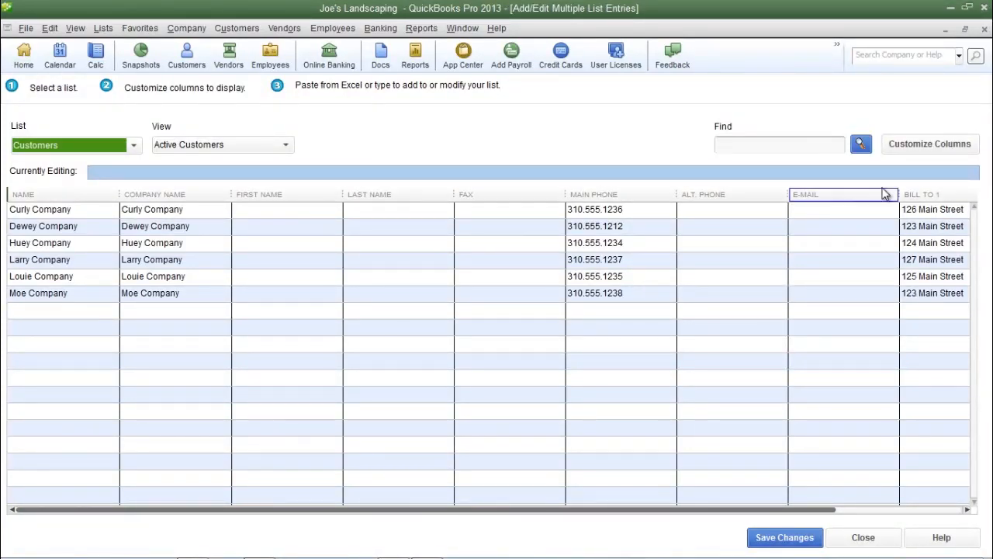
- Customize the customer list columns to add the Tax Item column
left_click(912, 153)
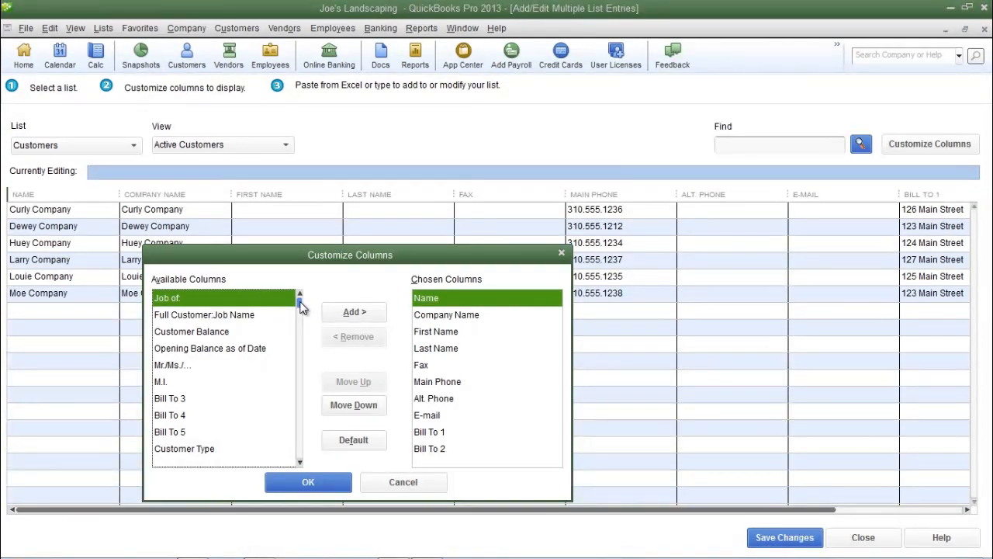
left_click_drag(302, 309, 302, 358)
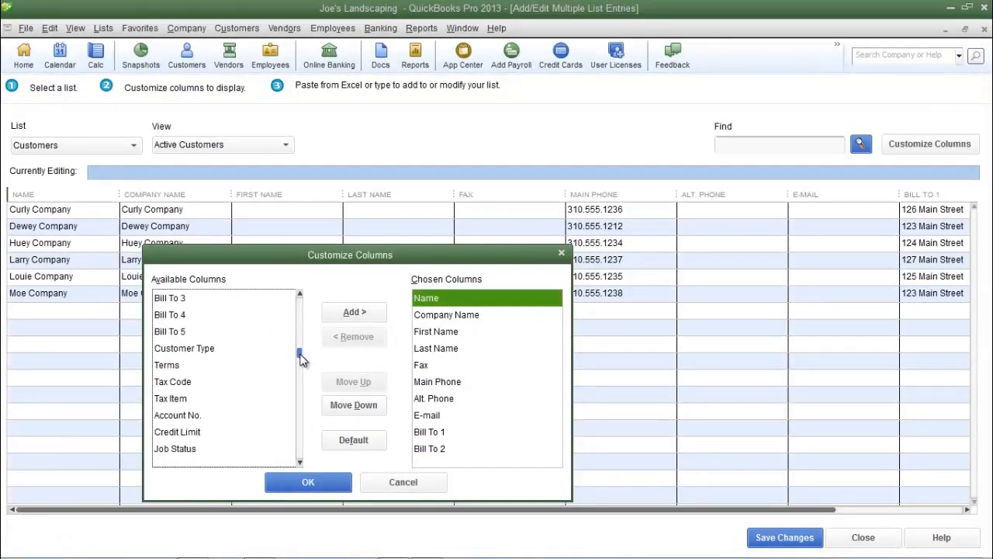
left_click(187, 400)
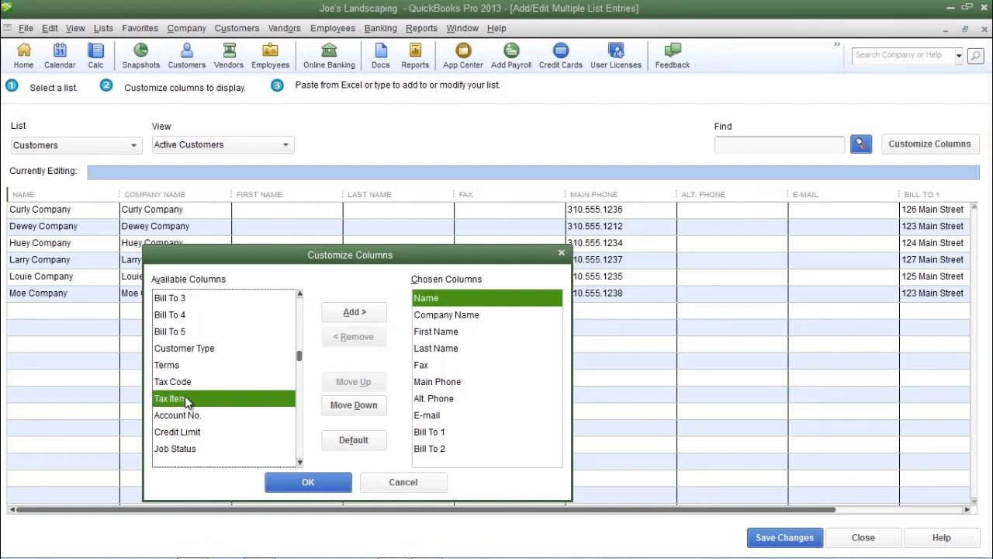
left_click(354, 312)
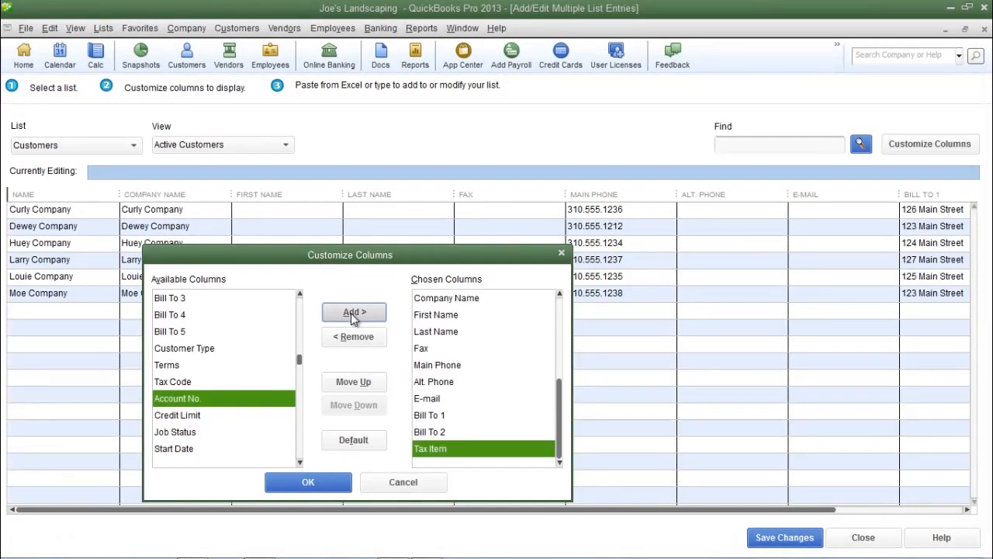
left_click(325, 483)
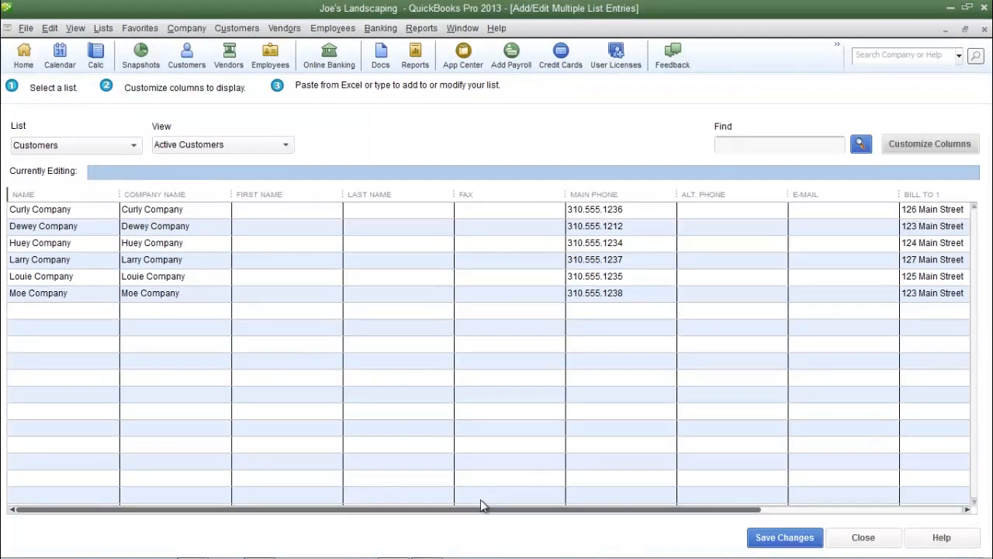
- Set Dewey Company's tax item to State Sales Tax
left_click_drag(481, 505, 682, 505)
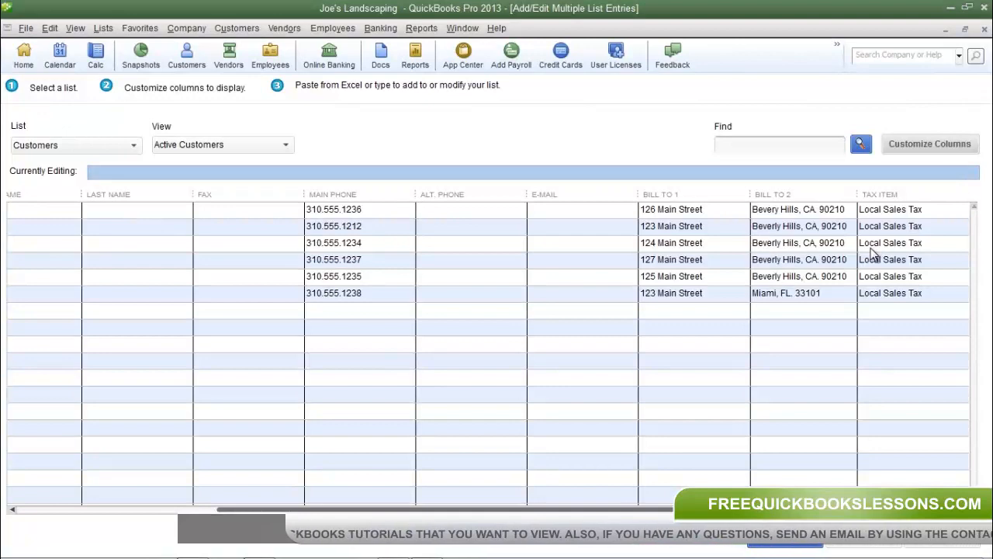
left_click(956, 227)
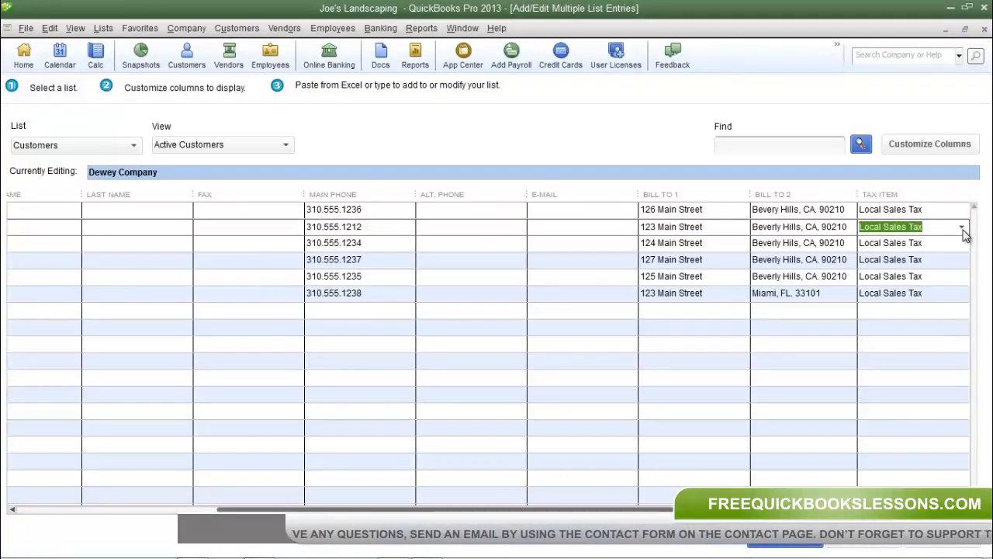
left_click(962, 227)
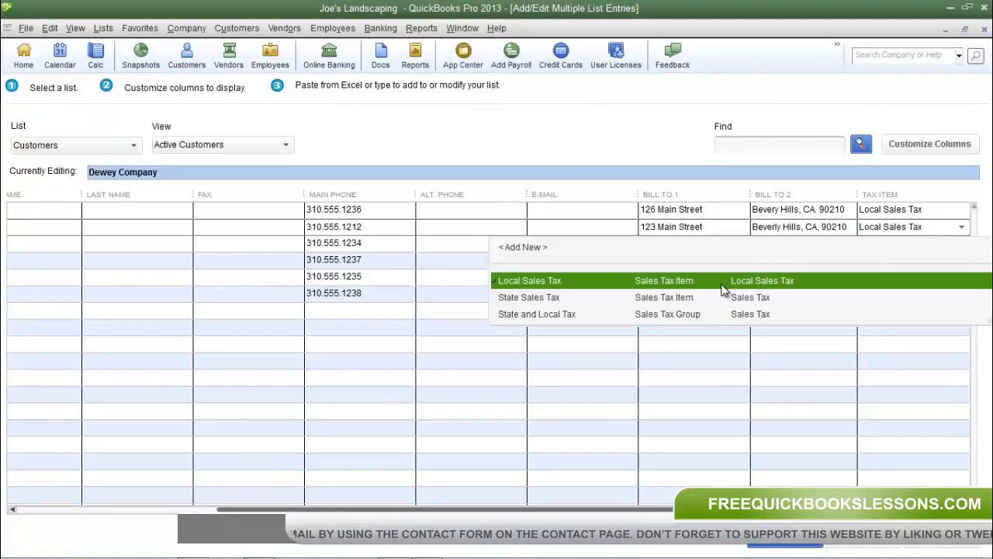
left_click(687, 299)
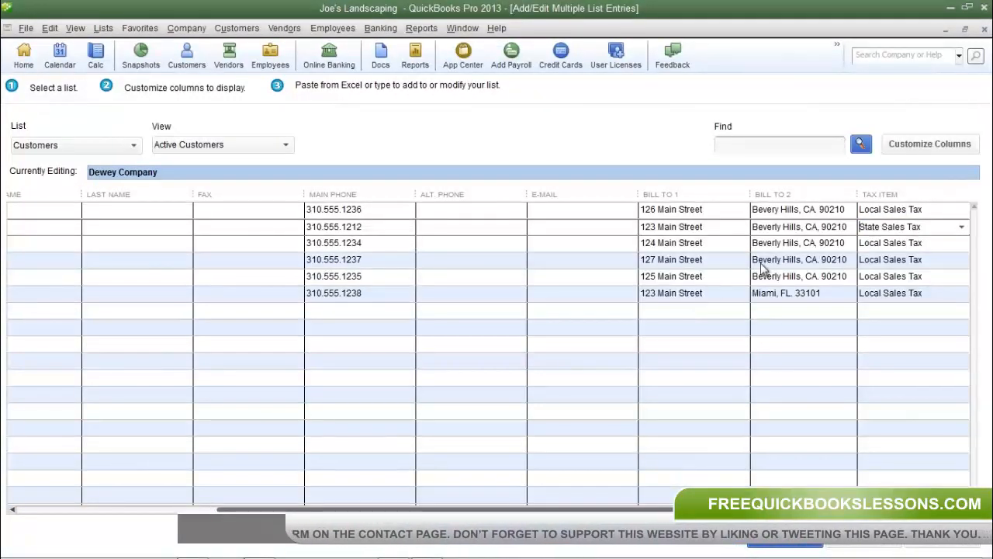
- Set Larry Company's tax item to State and Local Tax
left_click(936, 261)
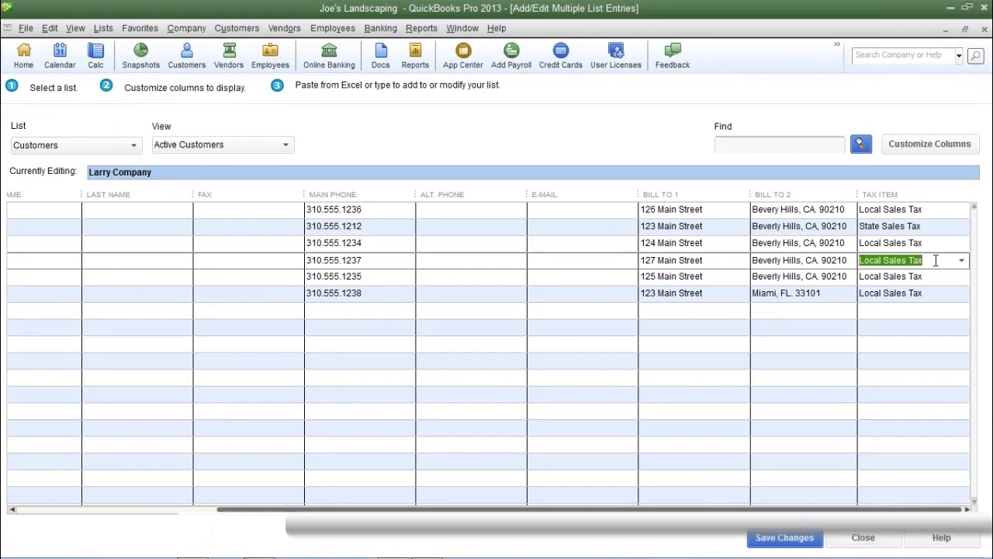
left_click(962, 261)
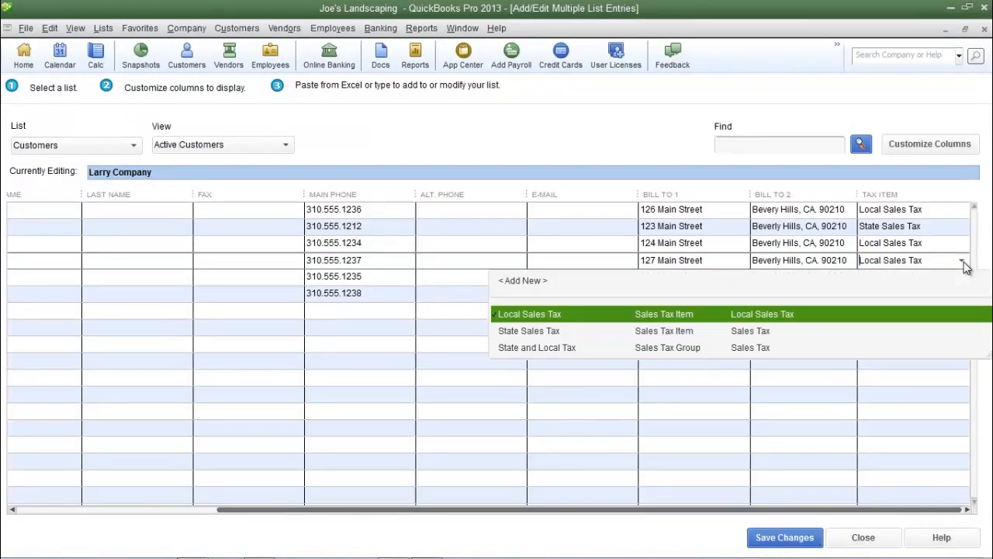
left_click(547, 350)
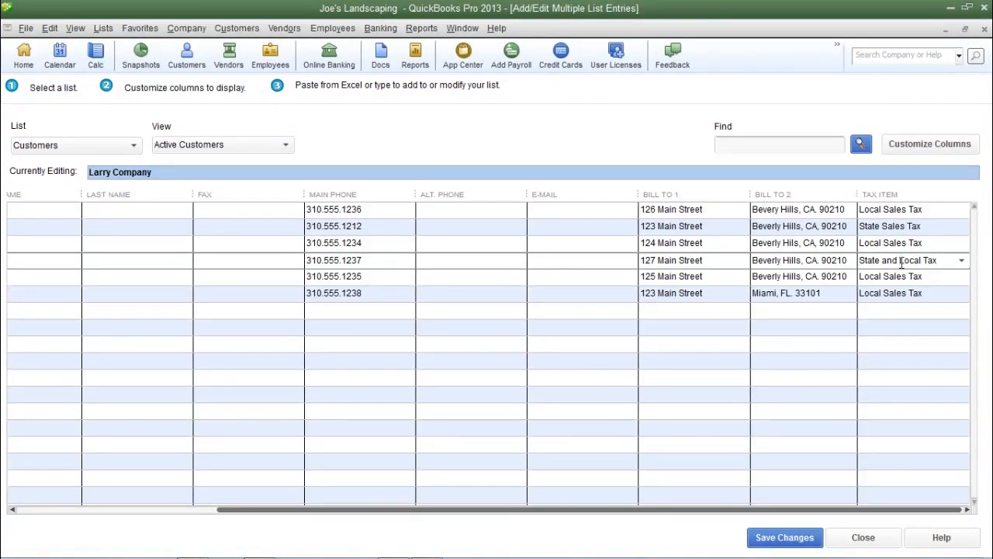
- Save the customer list changes, acknowledge the confirmation, and return to the Home page
left_click_drag(674, 511, 252, 541)
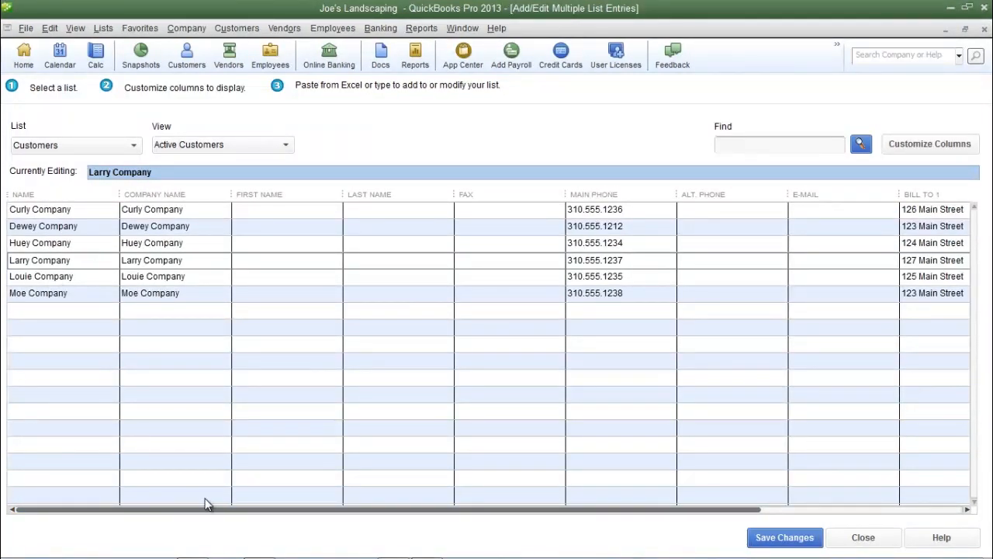
left_click_drag(234, 515, 436, 514)
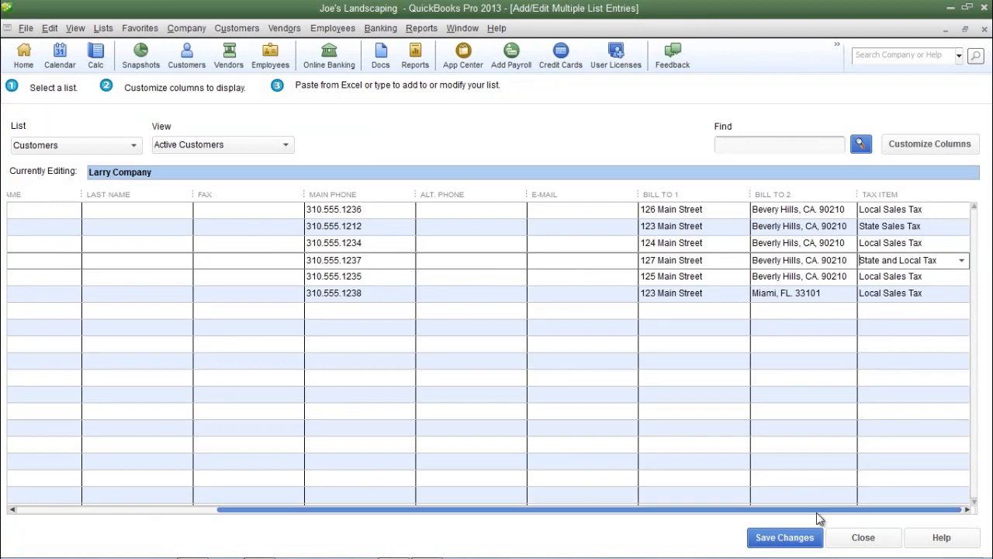
left_click(797, 538)
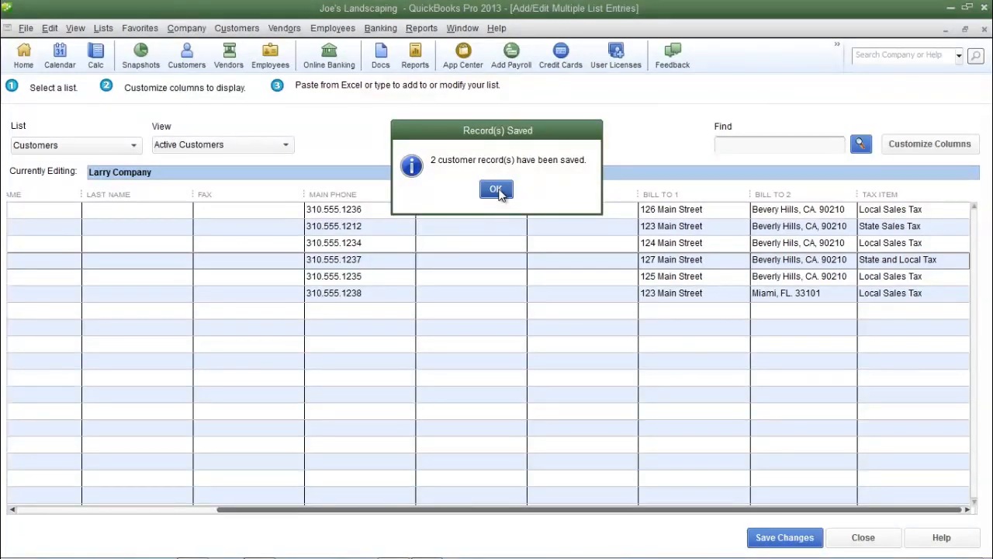
left_click(496, 189)
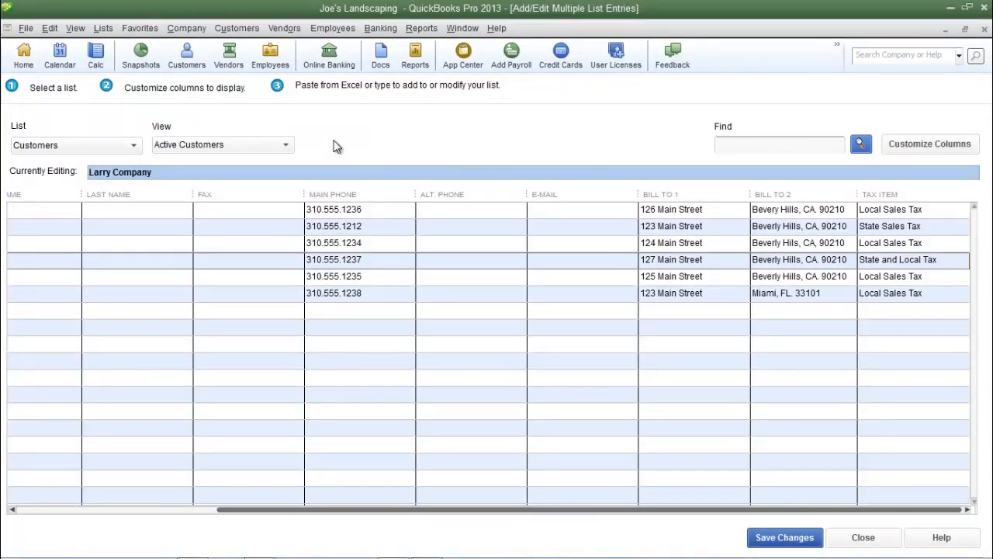
left_click(27, 62)
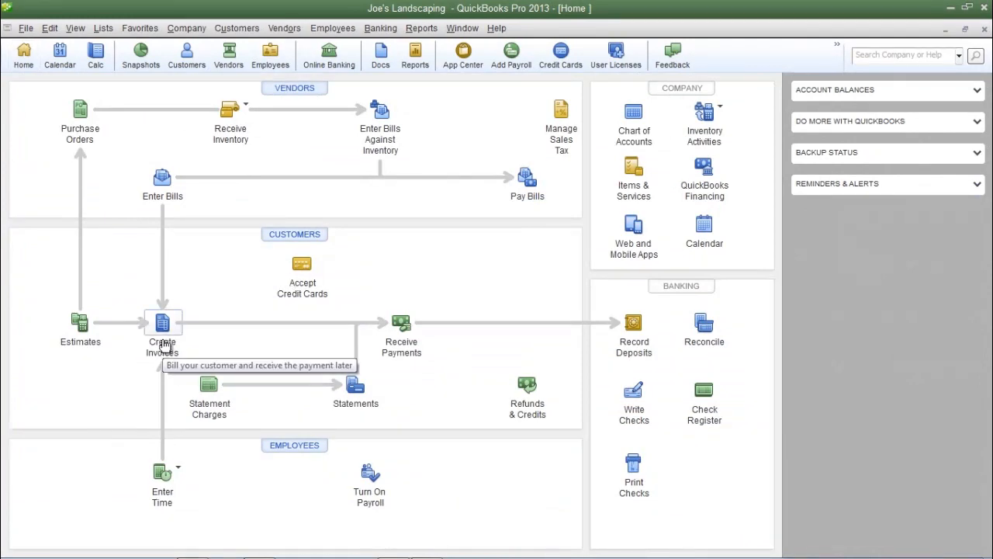
- Start a new invoice and choose Dewey Company as the customer
left_click(163, 345)
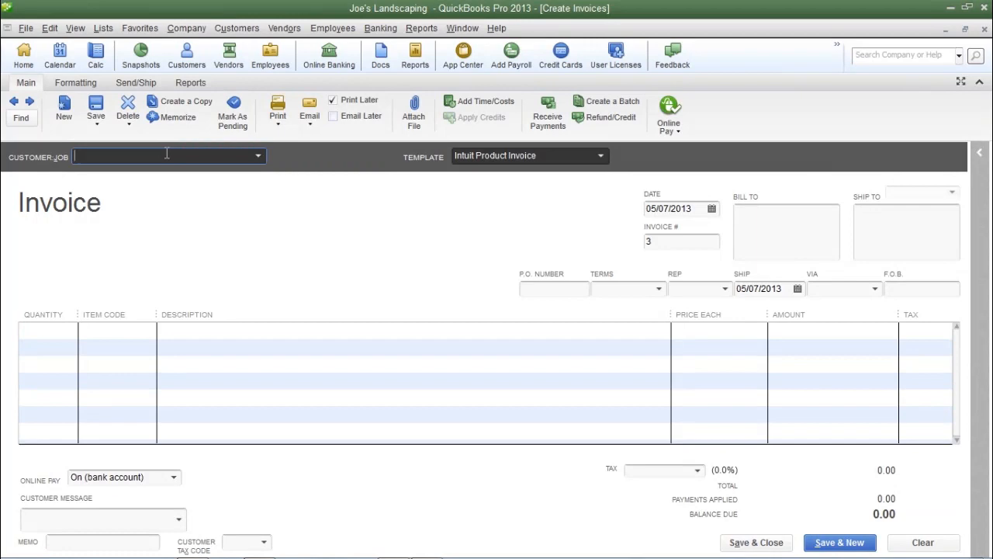
type("Dewey Company")
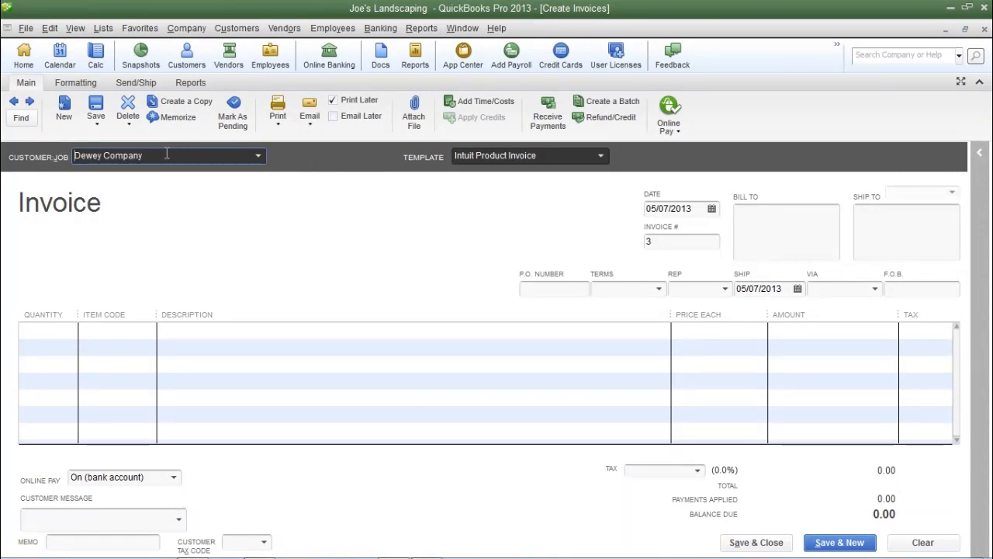
key("Tab")
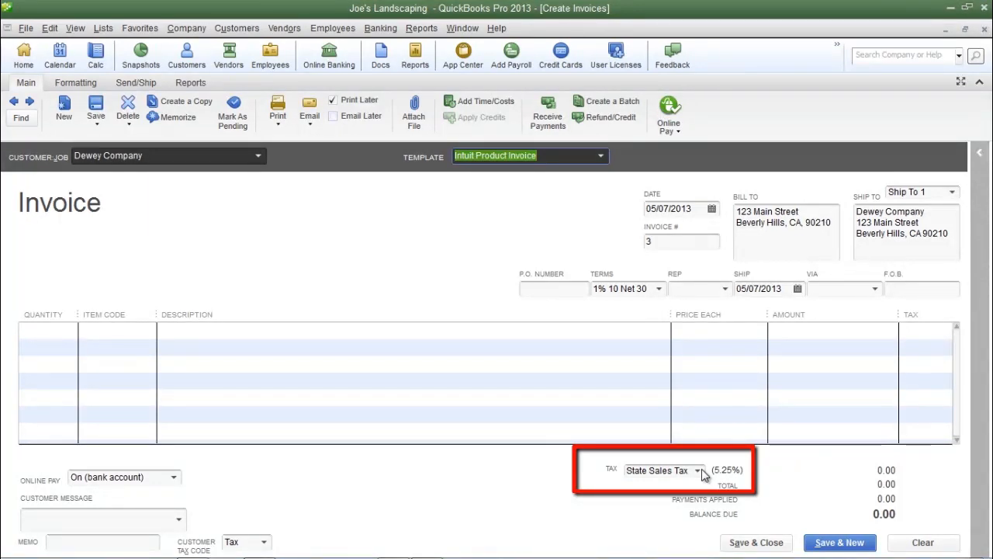
- Switch the invoice's customer to Larry Company and open the tax item list to check the default rate
key("shift+Tab")
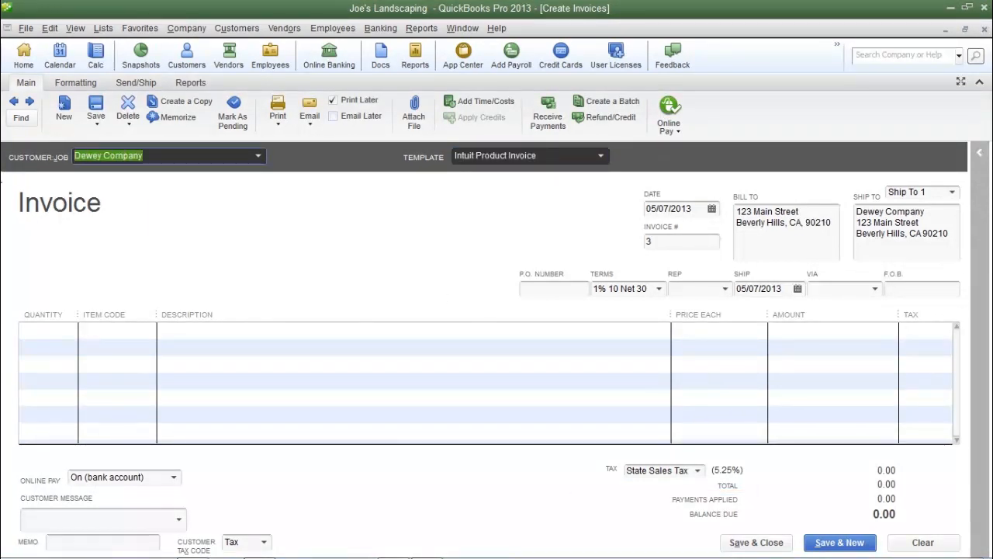
type("Larr")
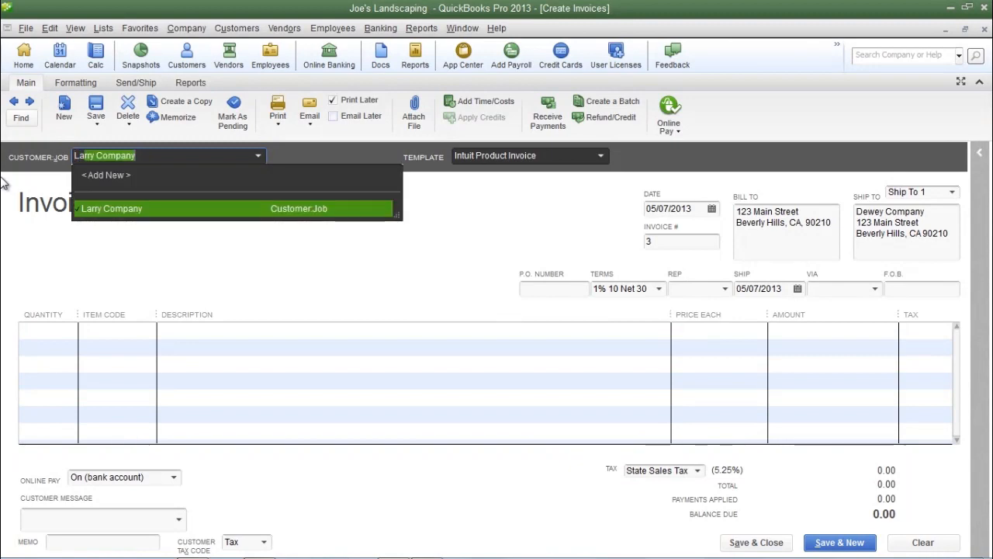
key("Tab")
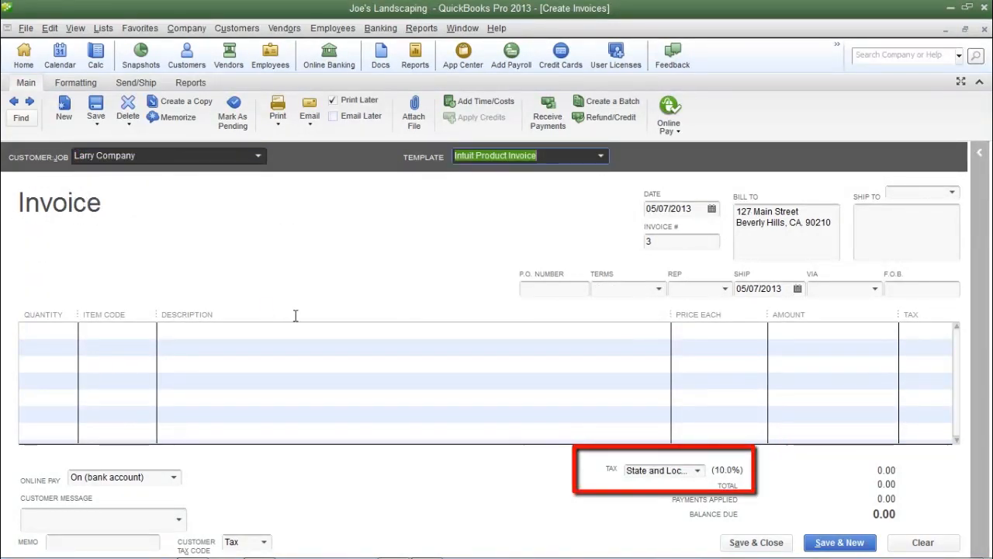
left_click(697, 471)
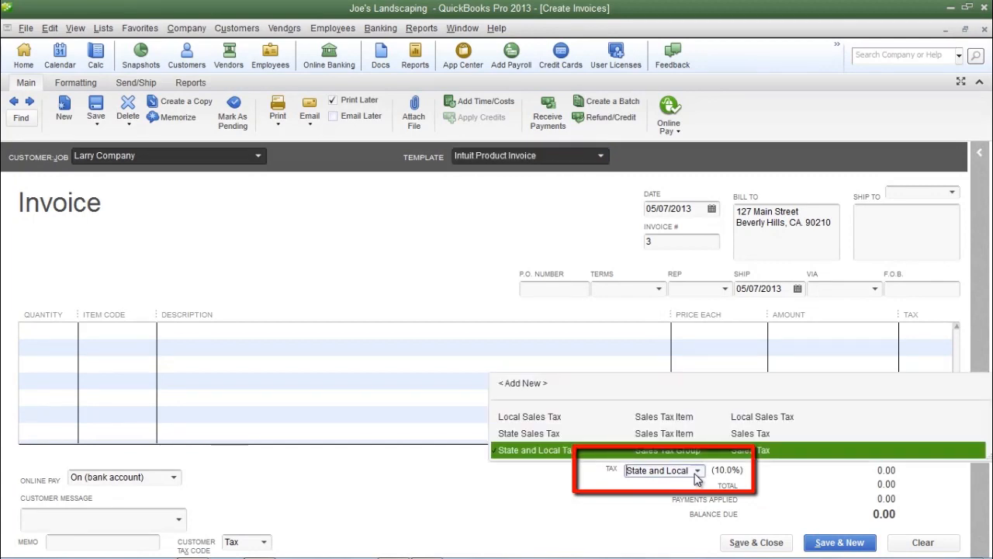
left_click(568, 476)
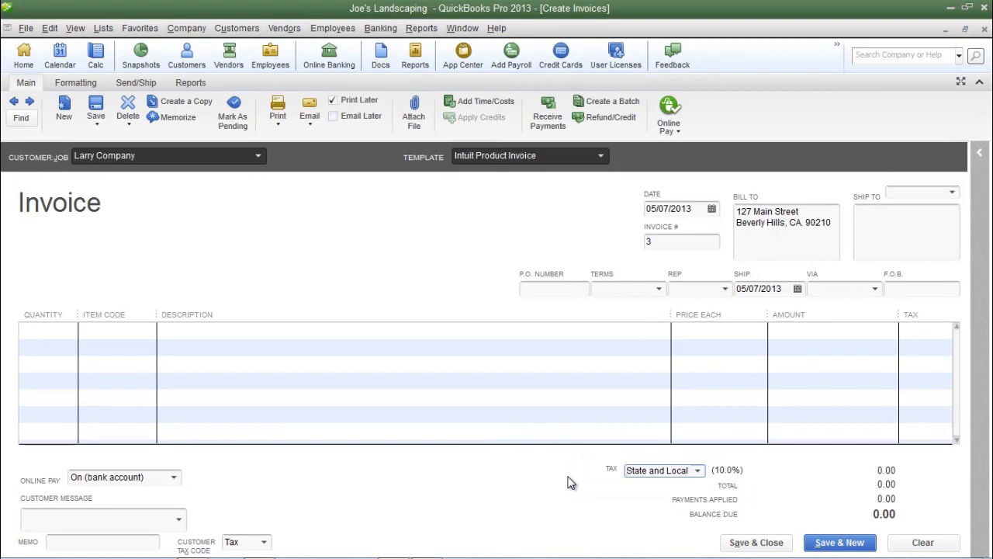